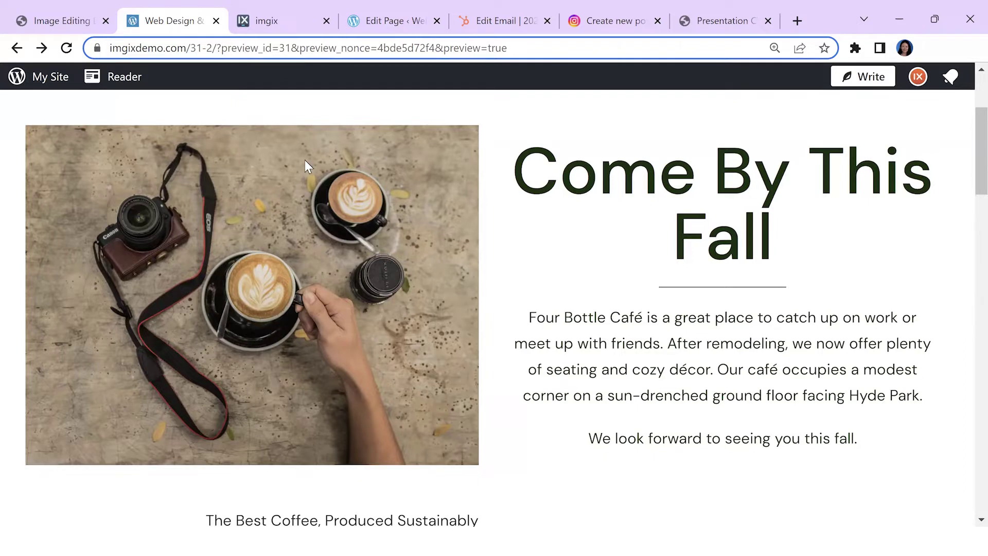
Leave the WordPress café page preview for the imgix usage dashboard tab.
click(260, 22)
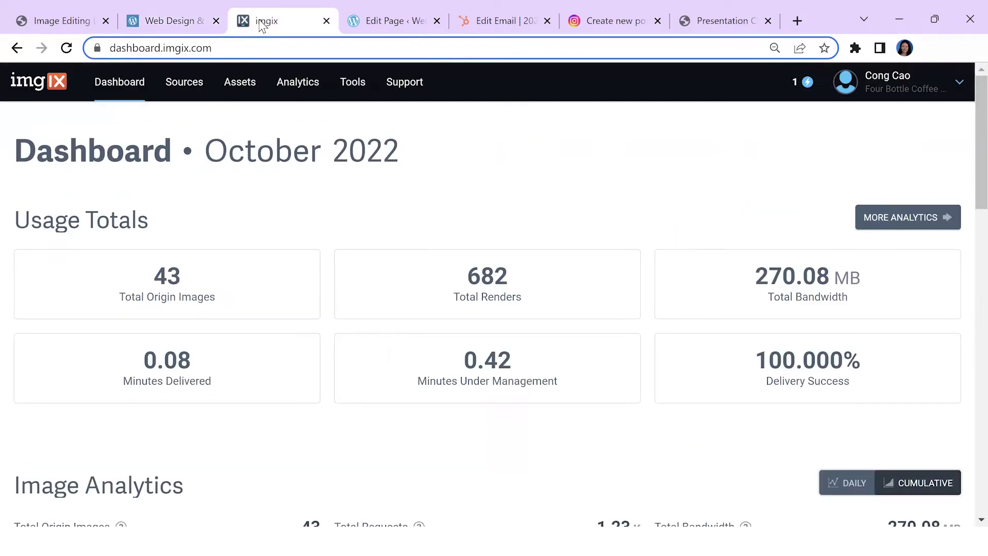
Open the heroes/bar-seats.jpg asset from the imgix Assets library and review its metadata.
click(234, 83)
click(234, 83)
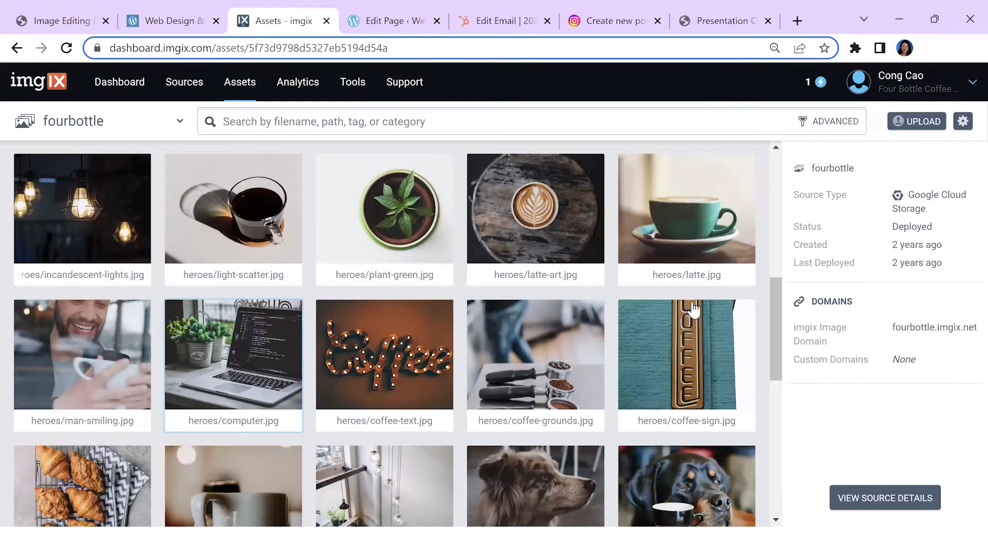
click(693, 303)
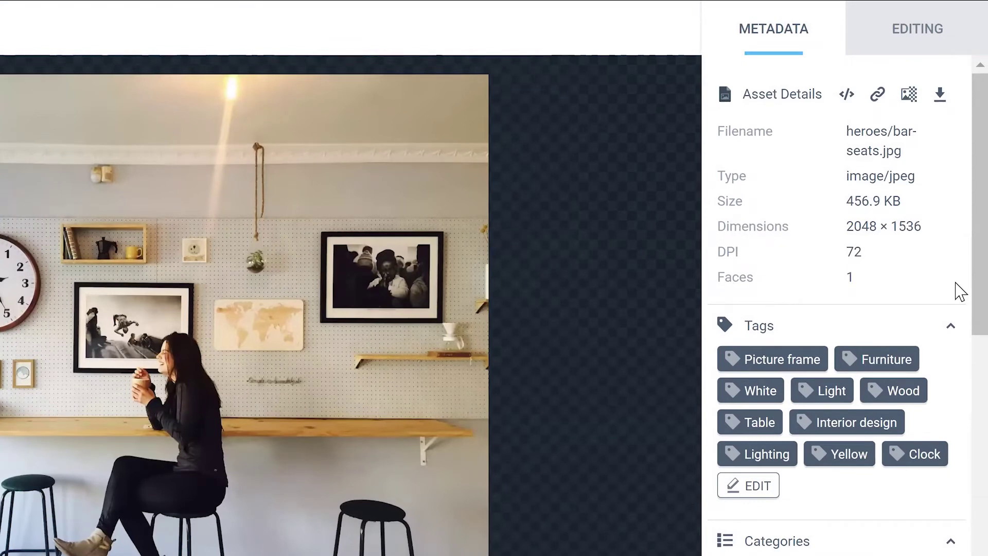
scroll(960, 292, down, 10)
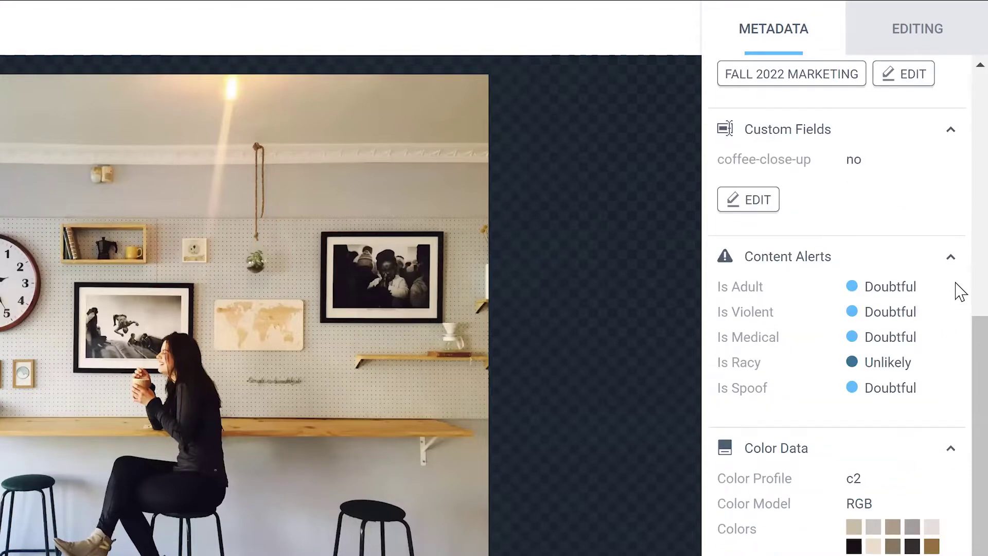
click(932, 28)
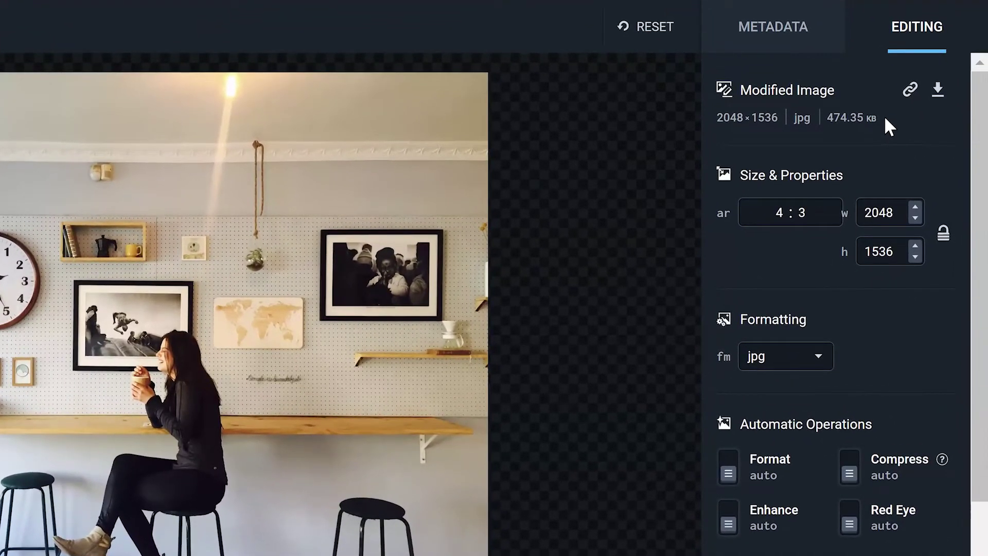
Turn on automatic Format, Compress and Enhance, making the photo a 185.14 KB avif.
drag(882, 121, 795, 115)
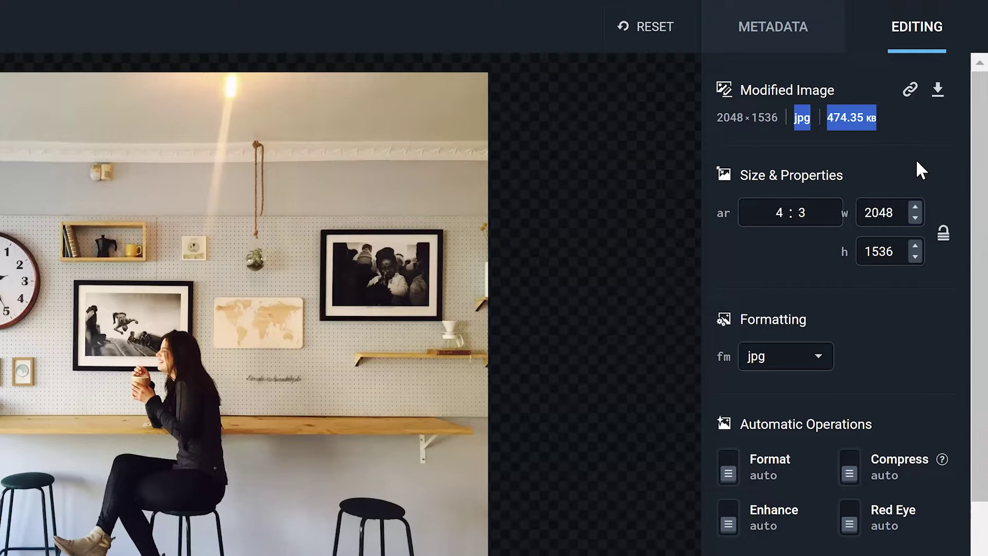
click(731, 466)
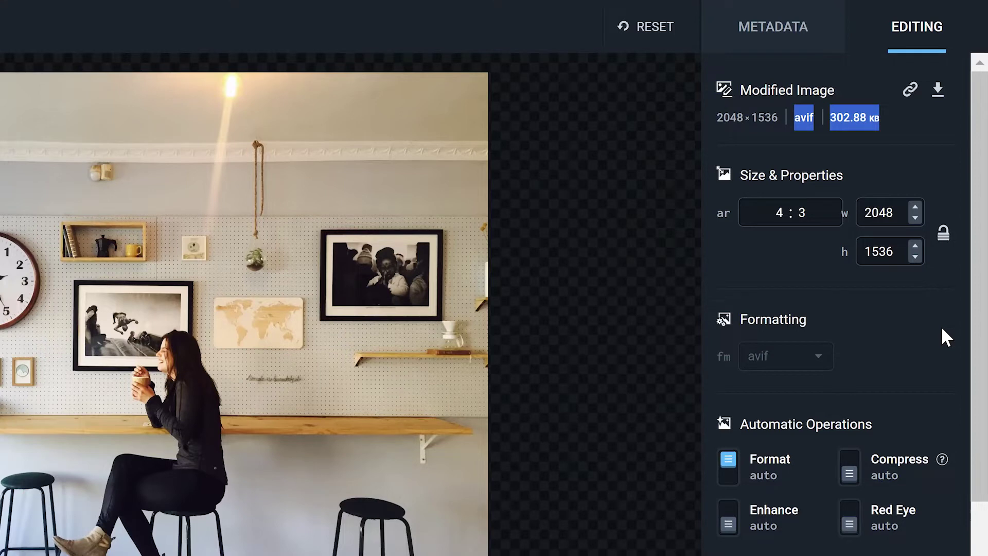
click(850, 466)
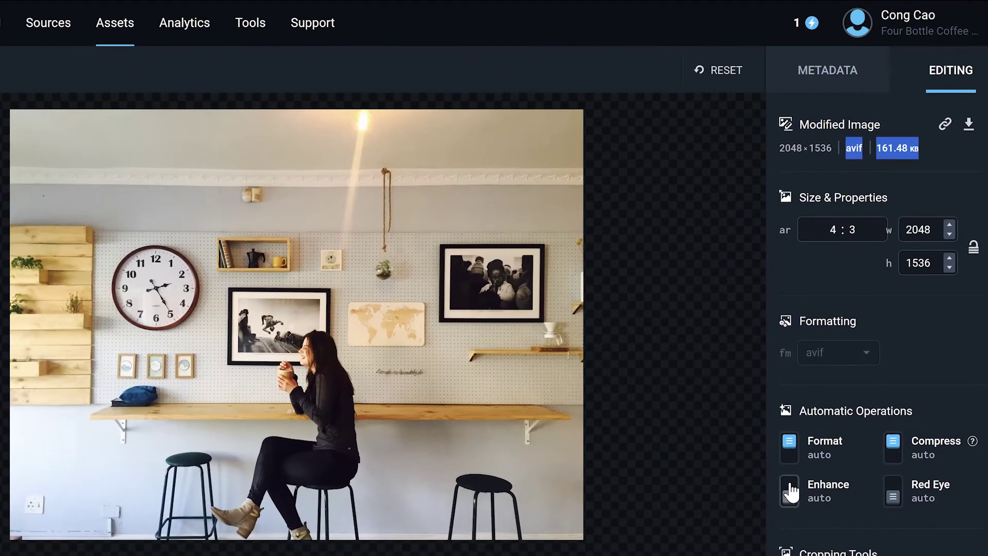
click(790, 490)
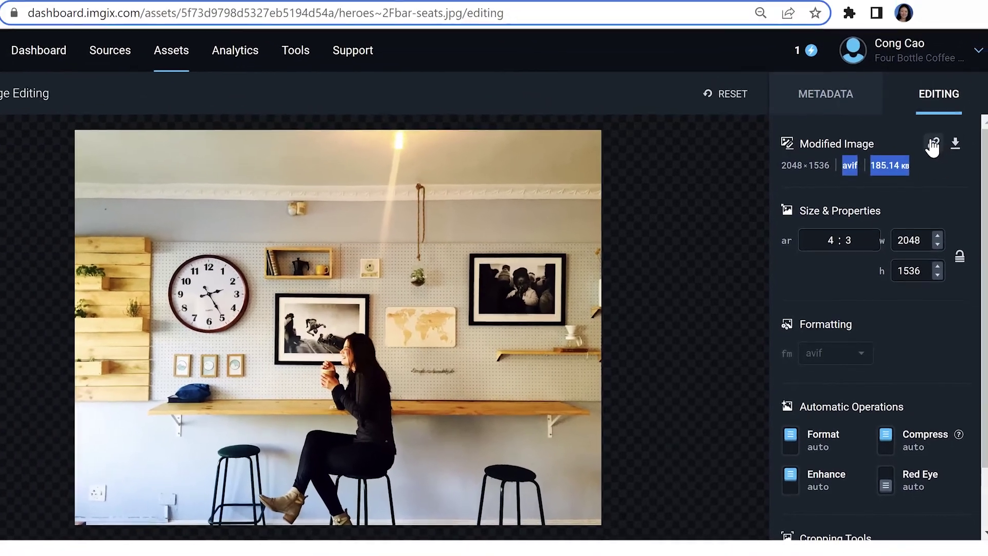
Replace the WordPress 'Come By This Fall' image with the copied imgix bar-seats URL.
click(936, 136)
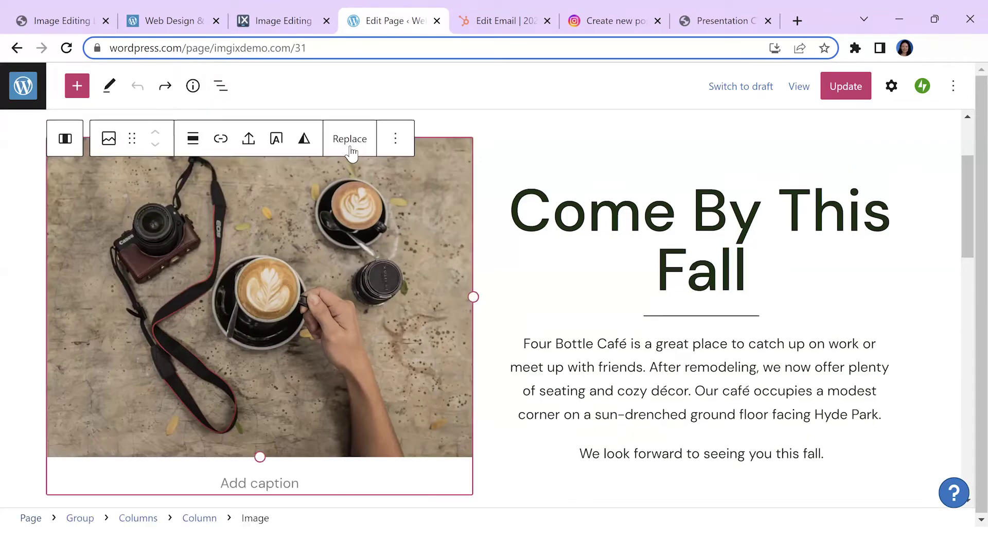
click(350, 139)
click(495, 287)
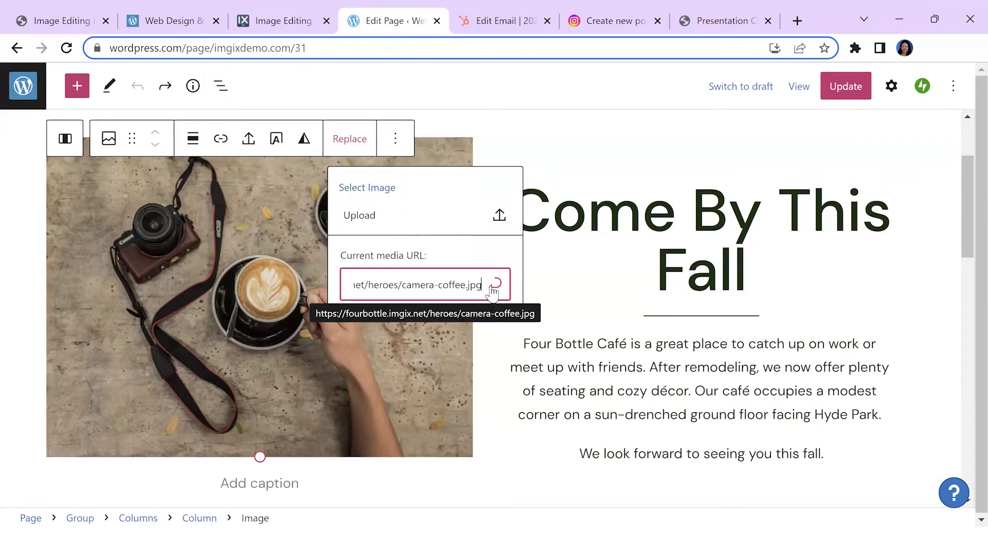
triple_click(467, 285)
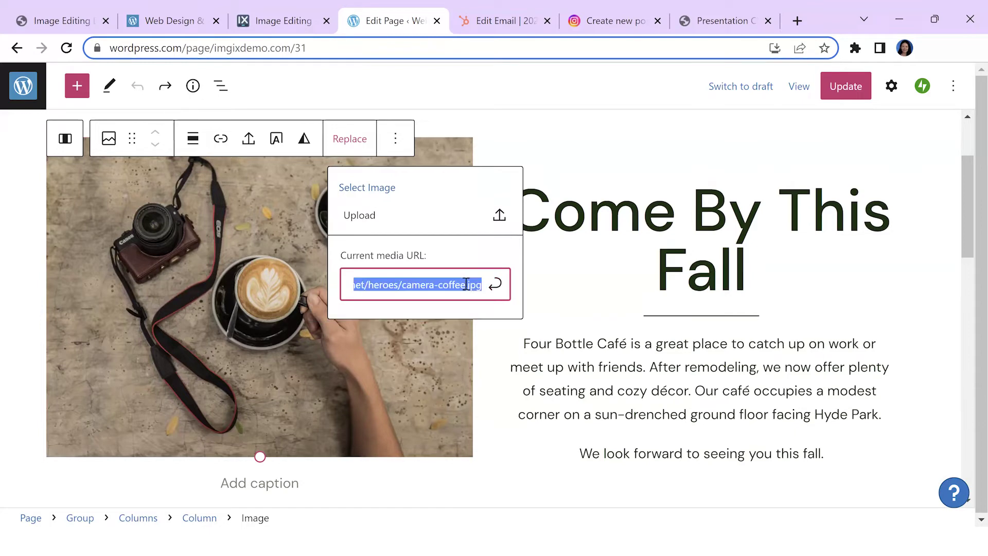
text(https://fourbottle.imgix.net/heroes/bar-seats.jpg?w=2048&h=1536&auto=undefined%2Cformat%2Ccompress%2Cenhance)
click(495, 284)
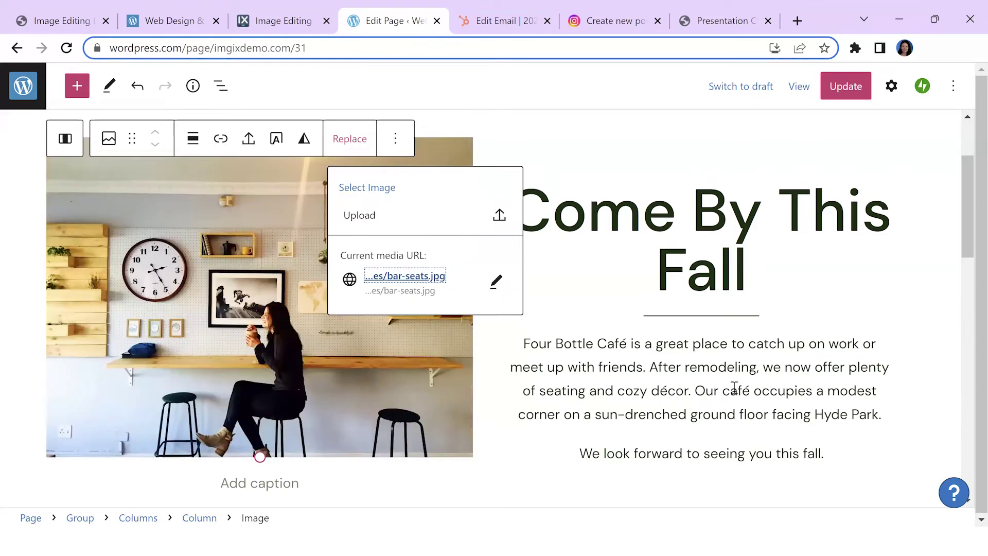
click(734, 386)
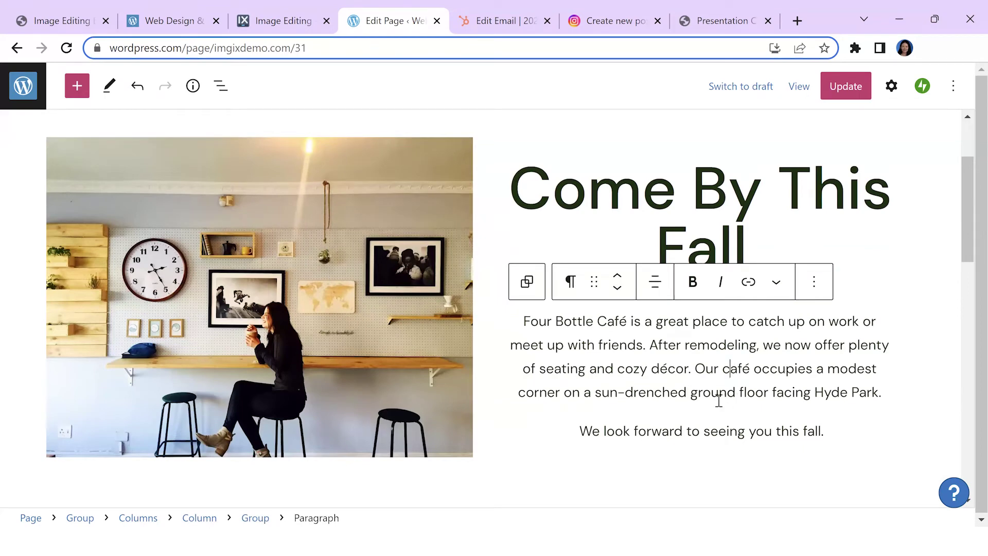
key(ctrl+shift+Tab)
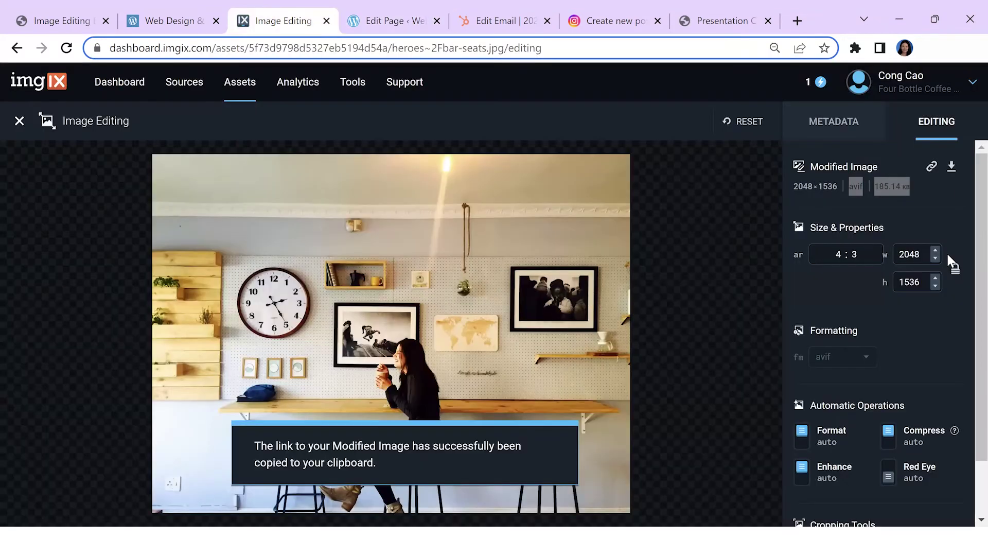
Download the enhanced avif copy of the bar-seats image.
click(953, 172)
click(972, 504)
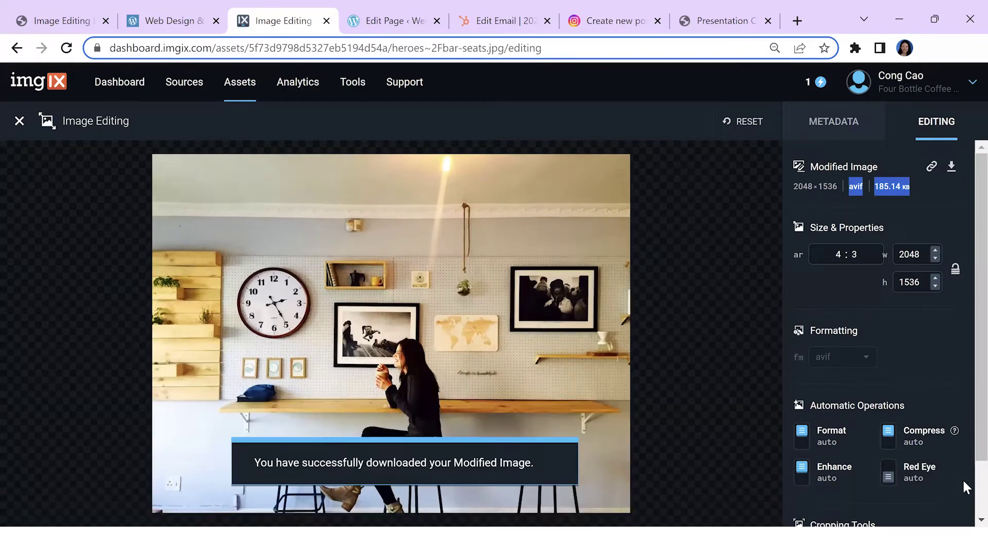
click(507, 23)
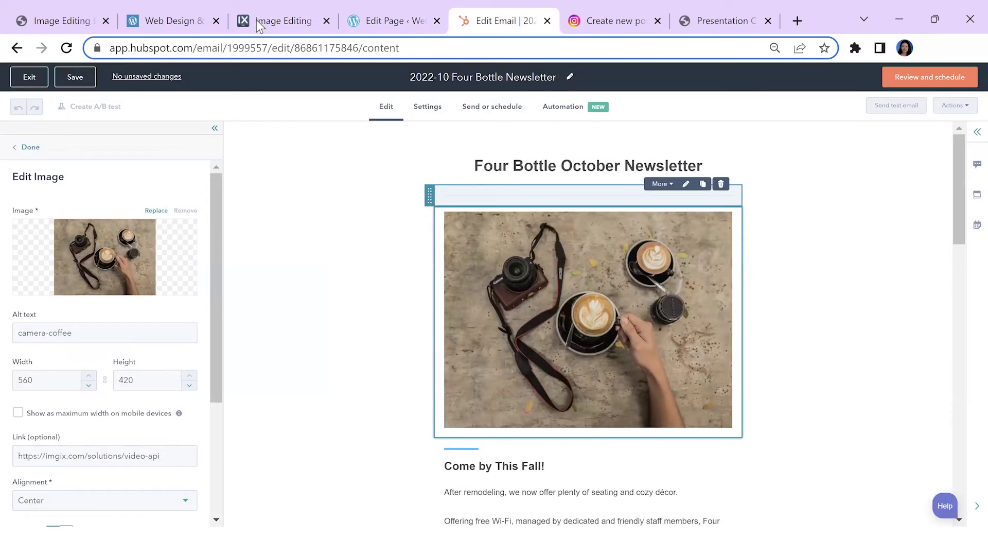
click(259, 26)
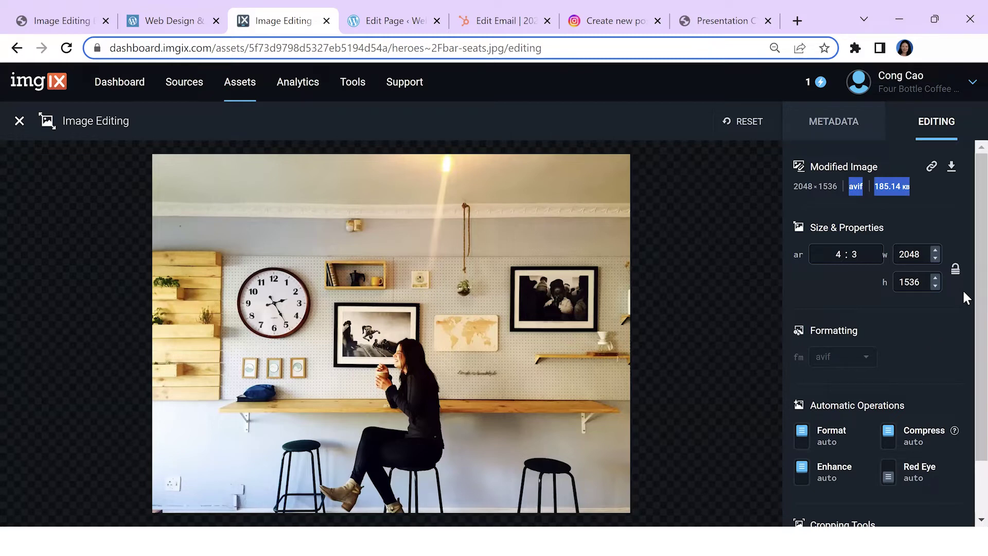
Lock the aspect ratio, resize the width to 1000 (1000×750), and copy the image link.
click(956, 269)
double_click(909, 254)
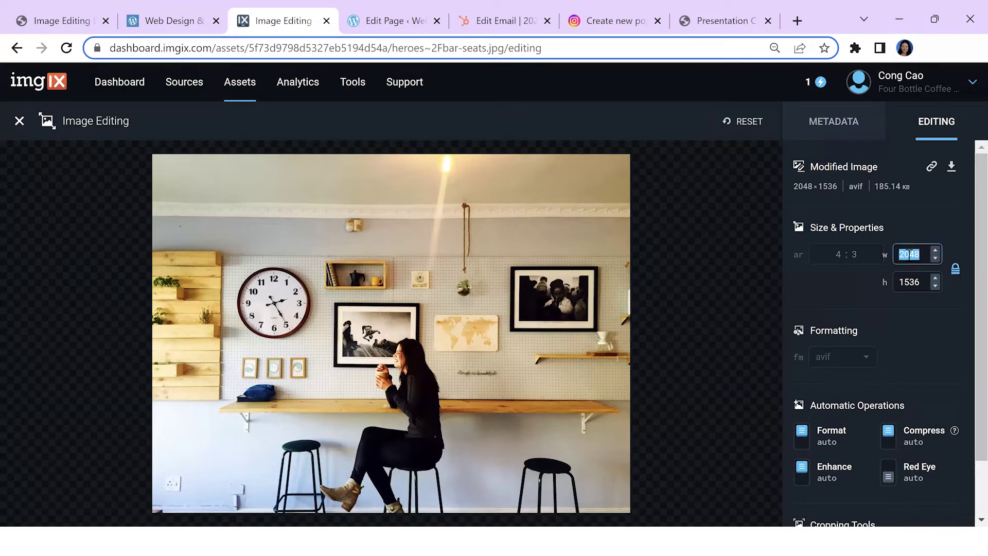
text(1000)
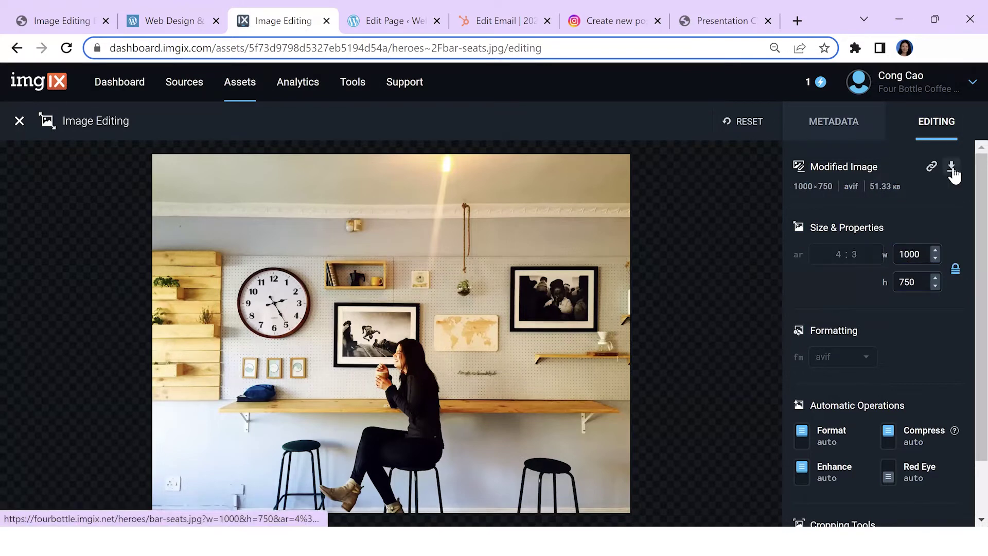
click(932, 168)
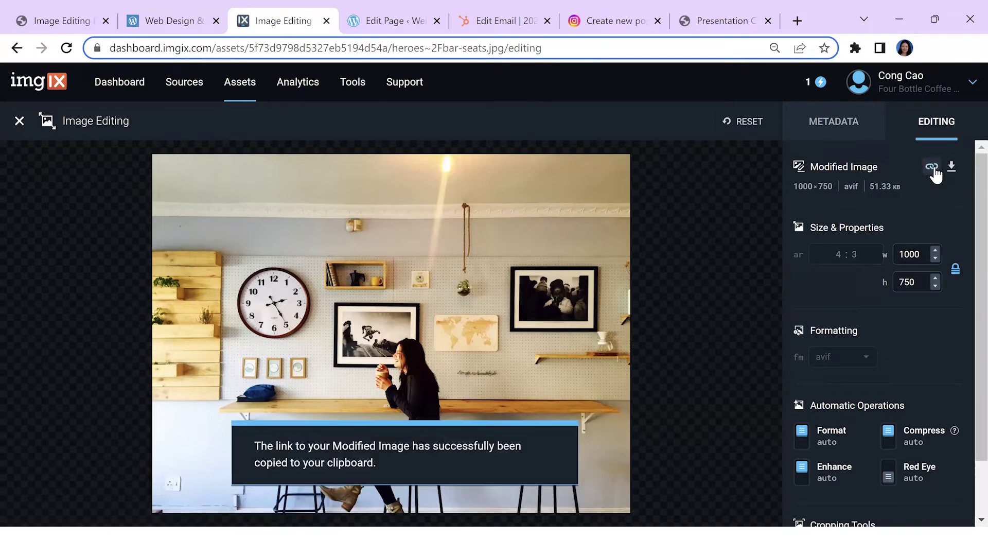
click(470, 20)
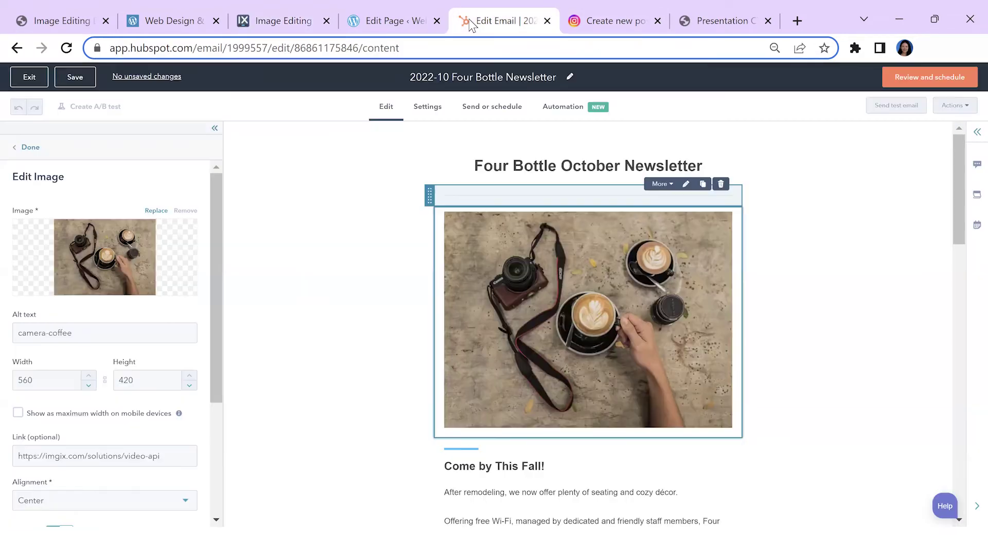
Start replacing the HubSpot newsletter image, choosing to import it from a URL.
click(687, 185)
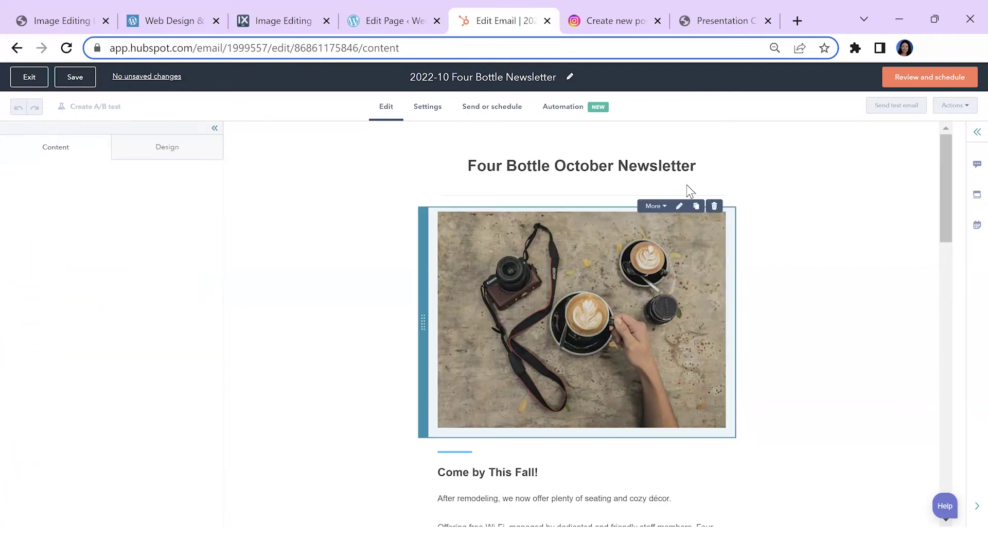
click(680, 206)
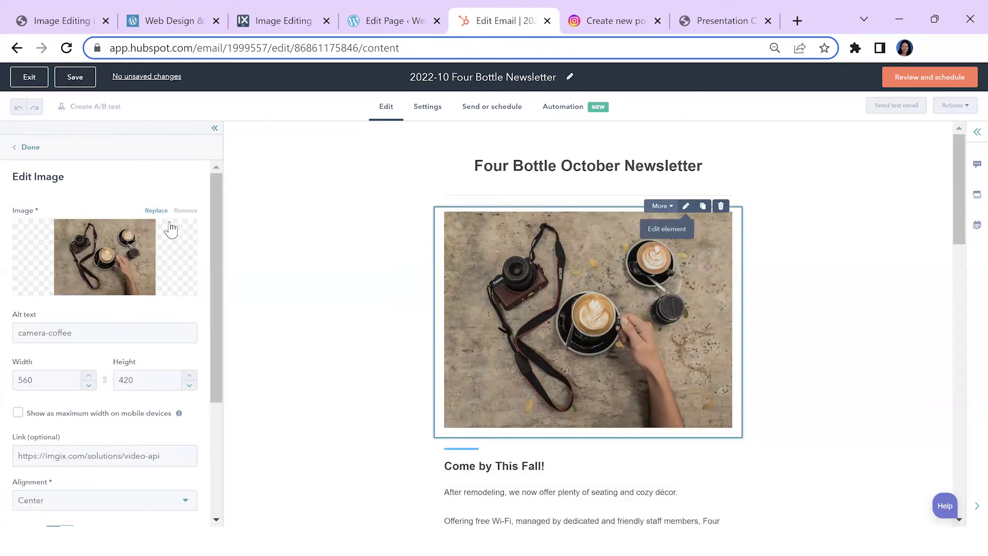
click(157, 211)
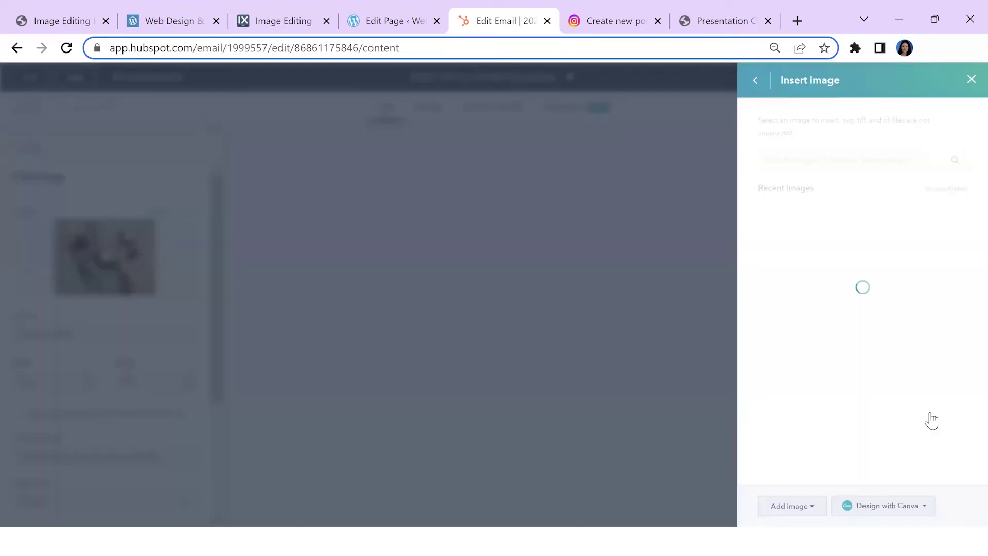
click(792, 510)
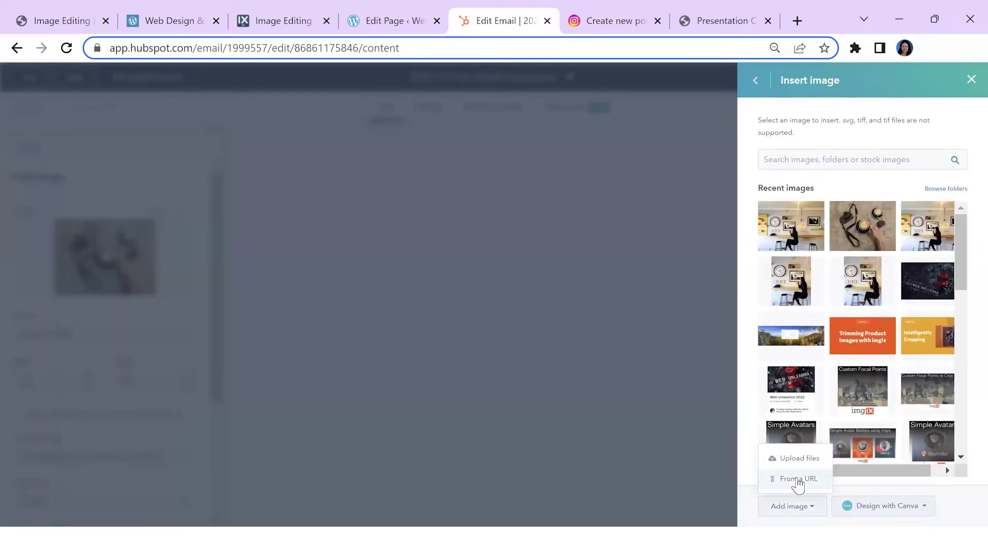
click(798, 484)
Import bar-seats.jpg from the pasted imgix link and insert it into the October email.
click(851, 180)
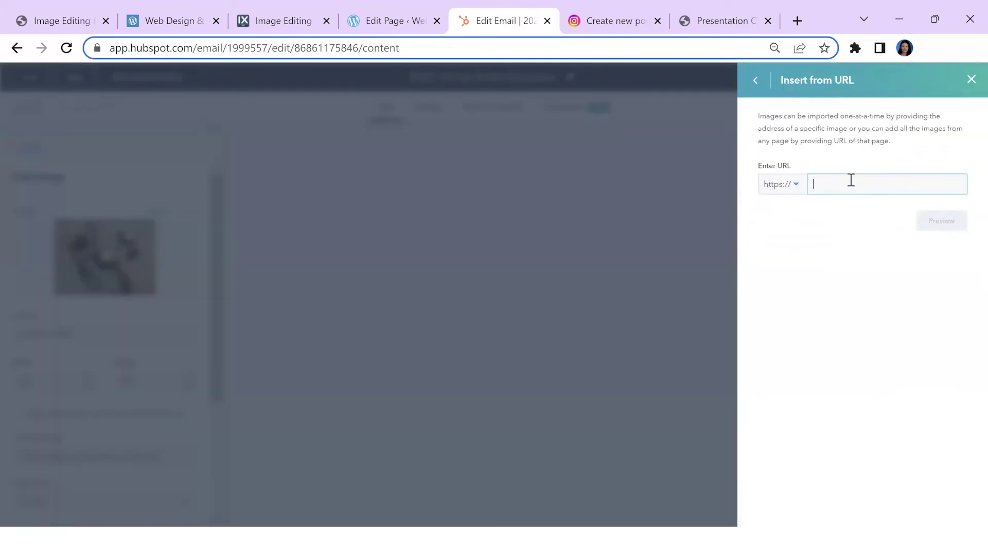
key(ctrl+v)
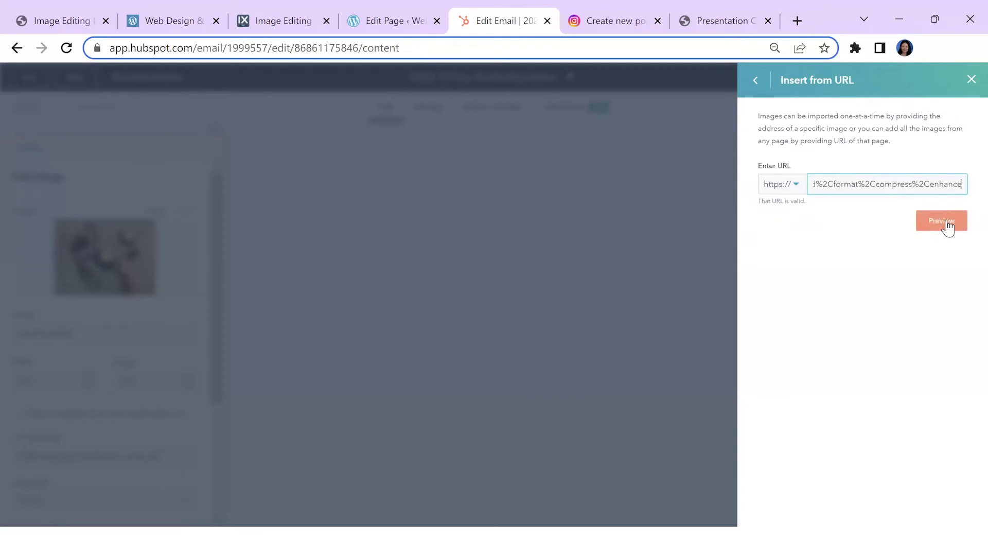
click(947, 218)
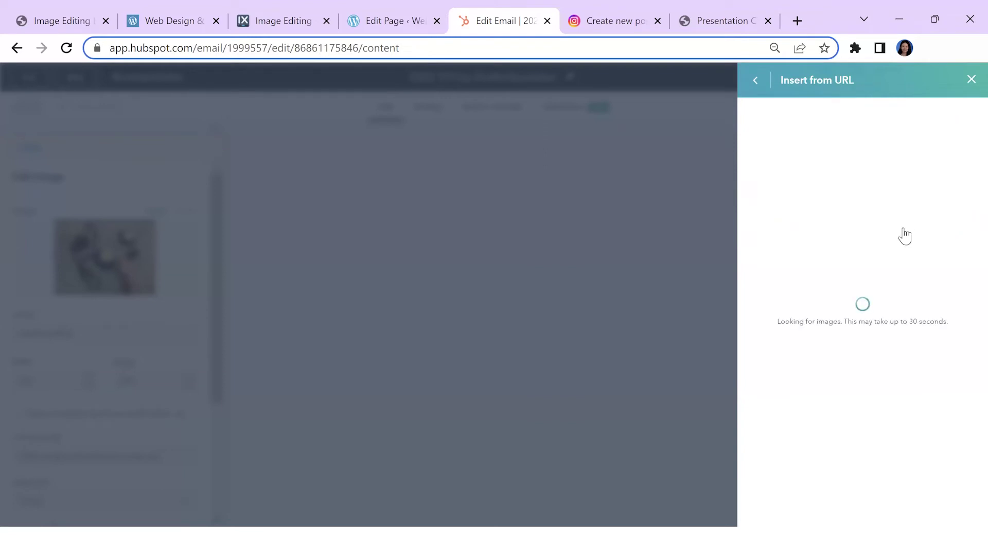
click(933, 189)
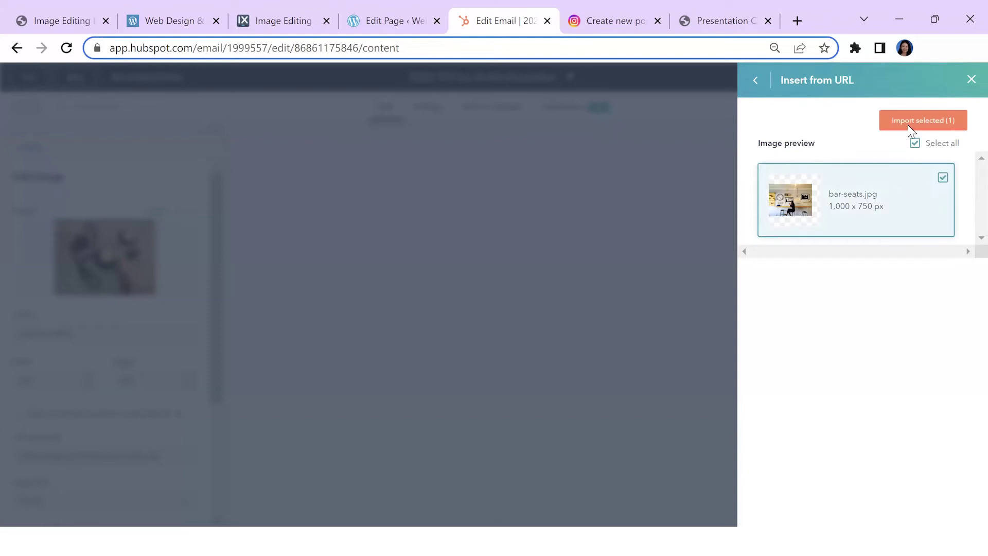
click(910, 124)
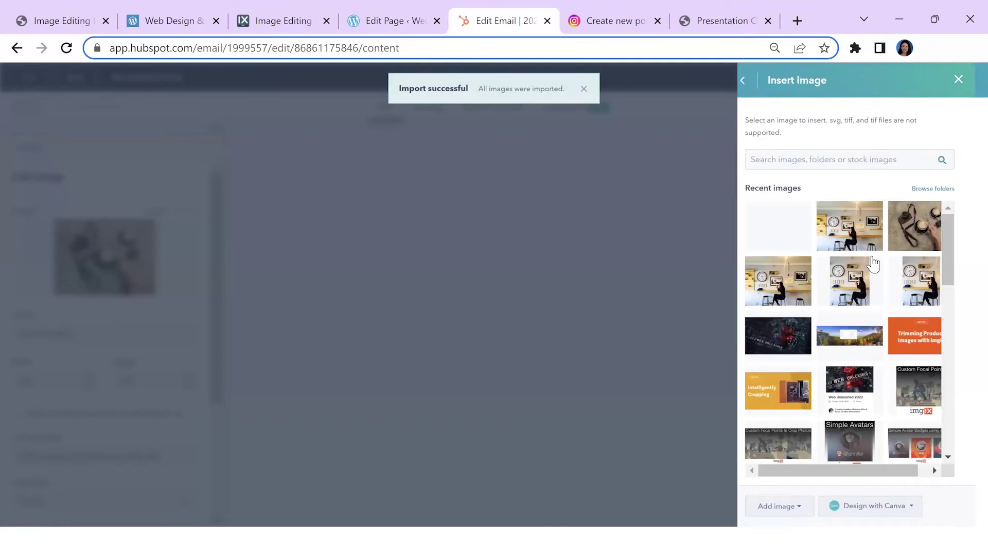
click(874, 264)
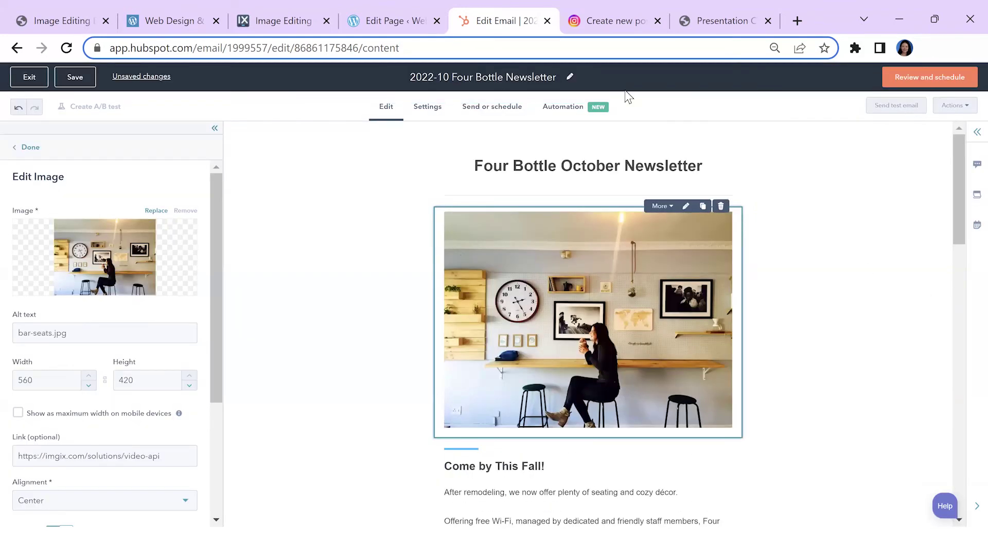
click(625, 19)
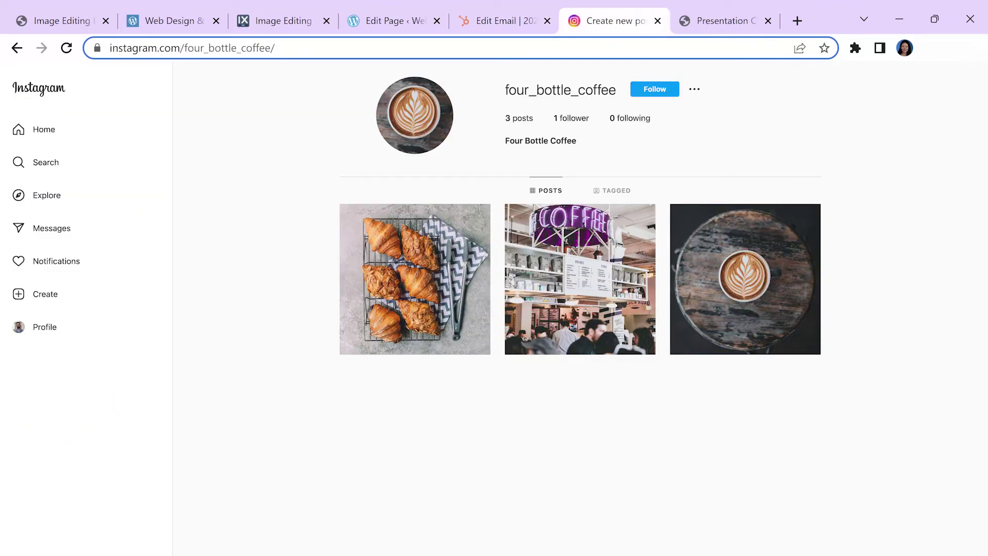
Change the imgix aspect ratio from 4:3 to 4:5, giving a 1000×1250 portrait.
click(496, 20)
click(260, 22)
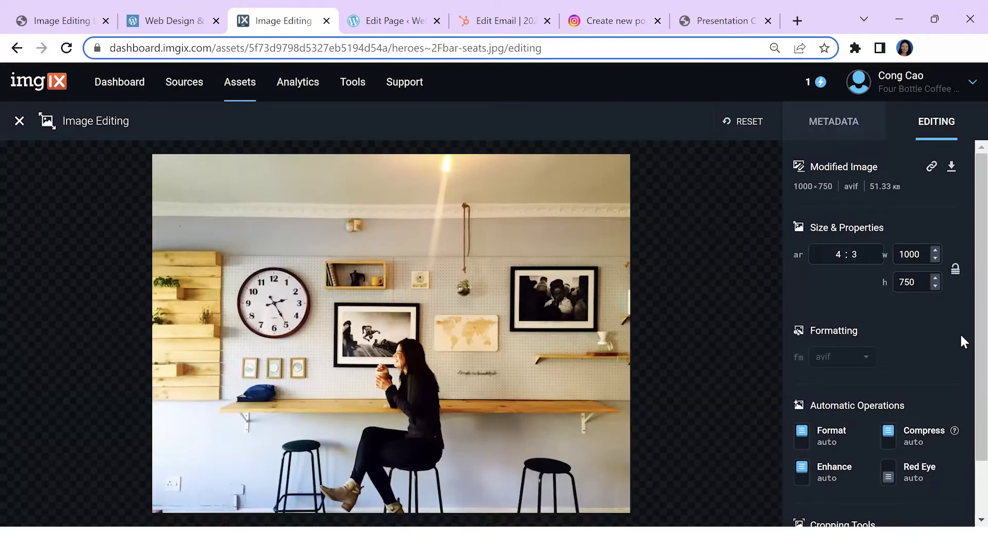
double_click(859, 254)
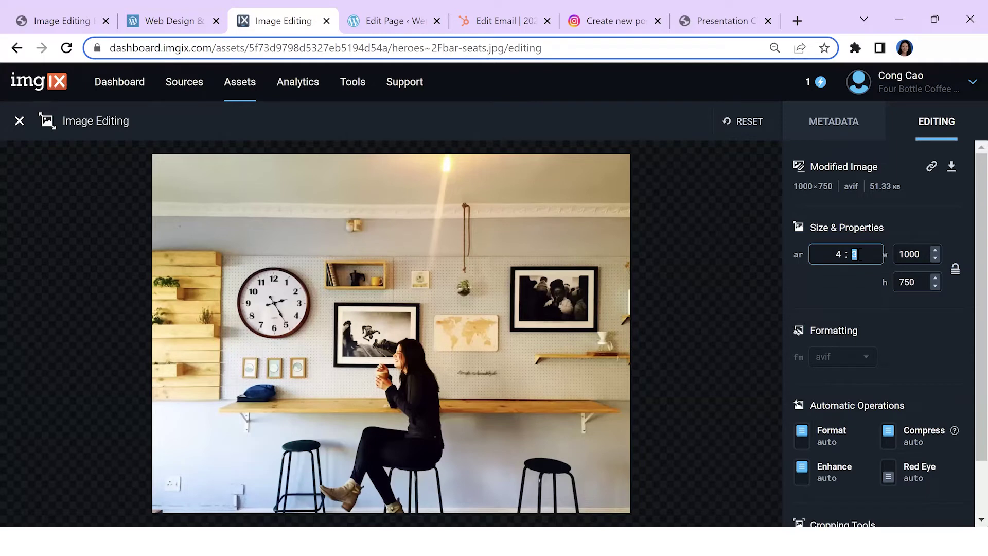
text(5)
click(931, 344)
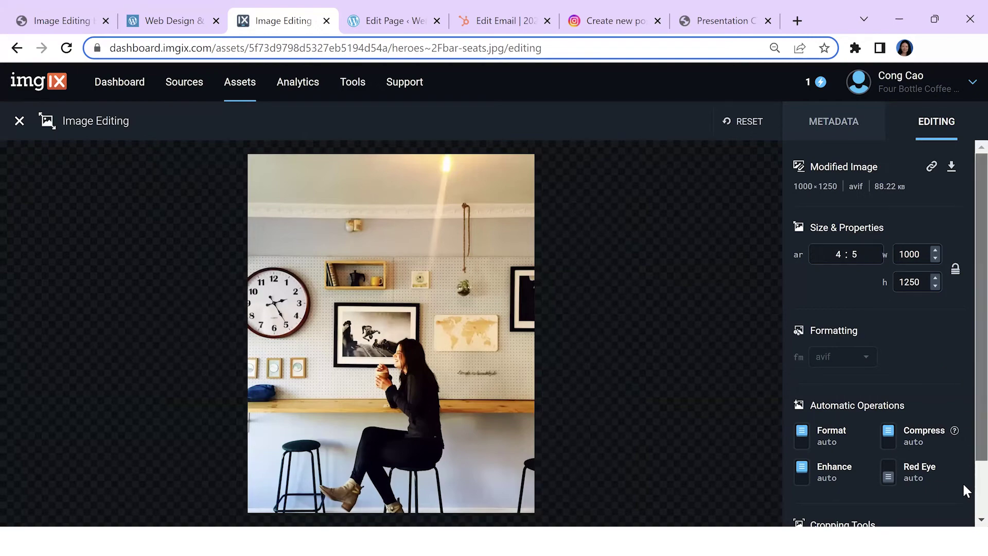
scroll(963, 482, down, 2)
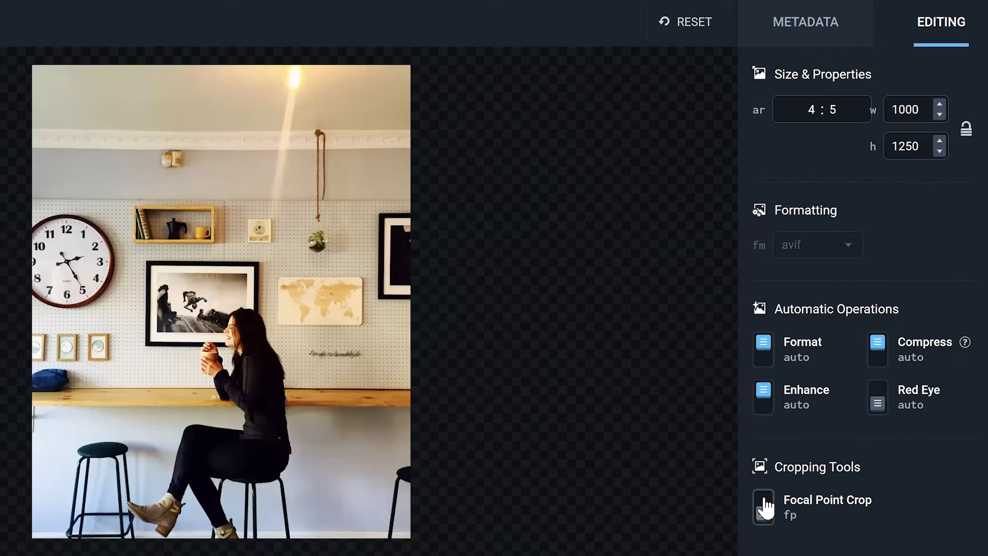
Enable Focal Point Crop at fp-x 50, fp-y 50, fp-z 1 and show the red guides.
click(765, 507)
scroll(967, 461, down, 2)
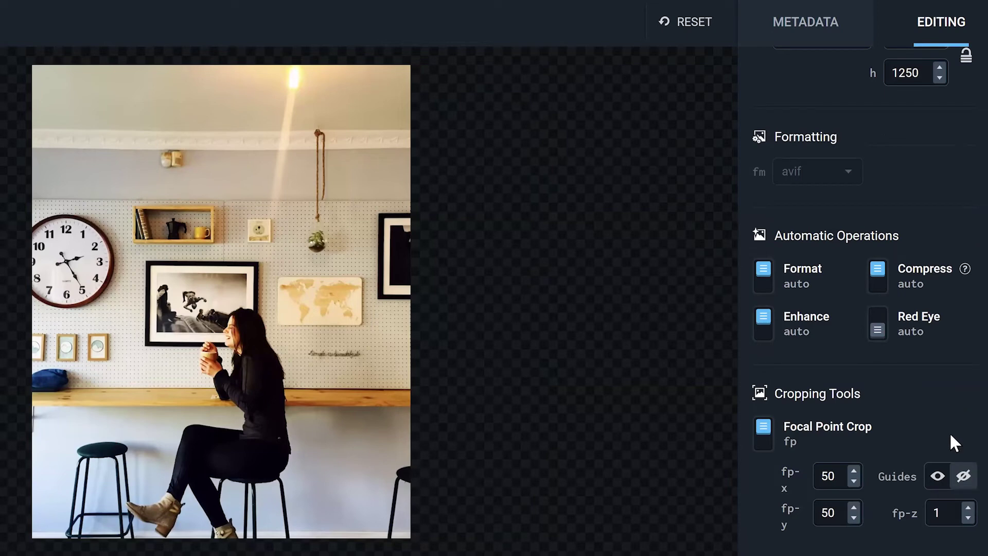
click(937, 478)
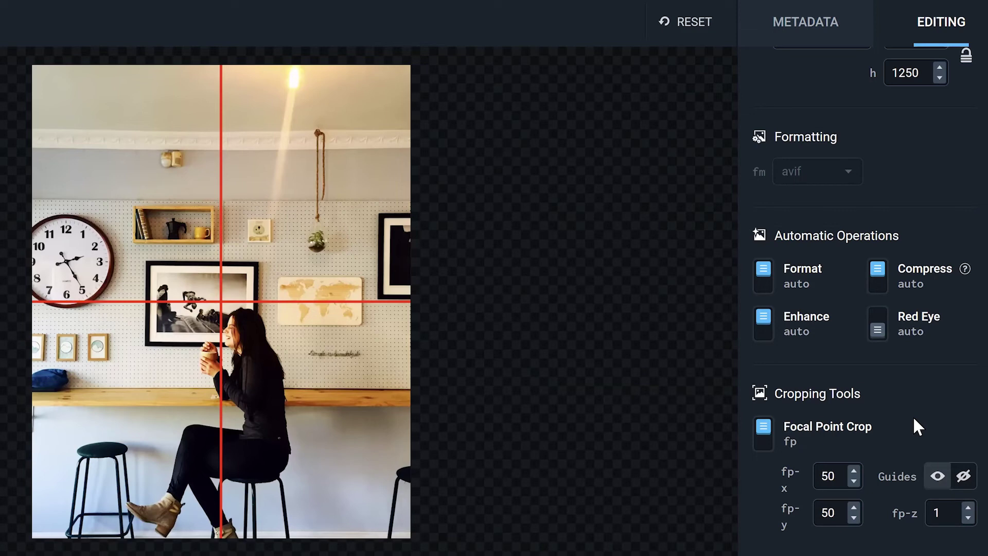
click(826, 472)
Set the focal point to fp-x 40, fp-y 100 and zoom fp-z 1.2, hiding the guides.
double_click(827, 465)
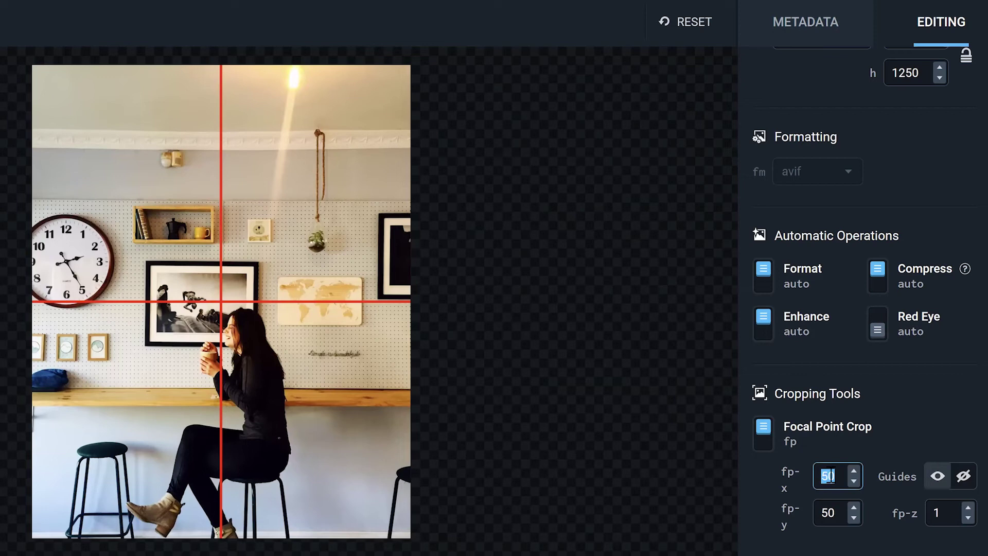
text(40)
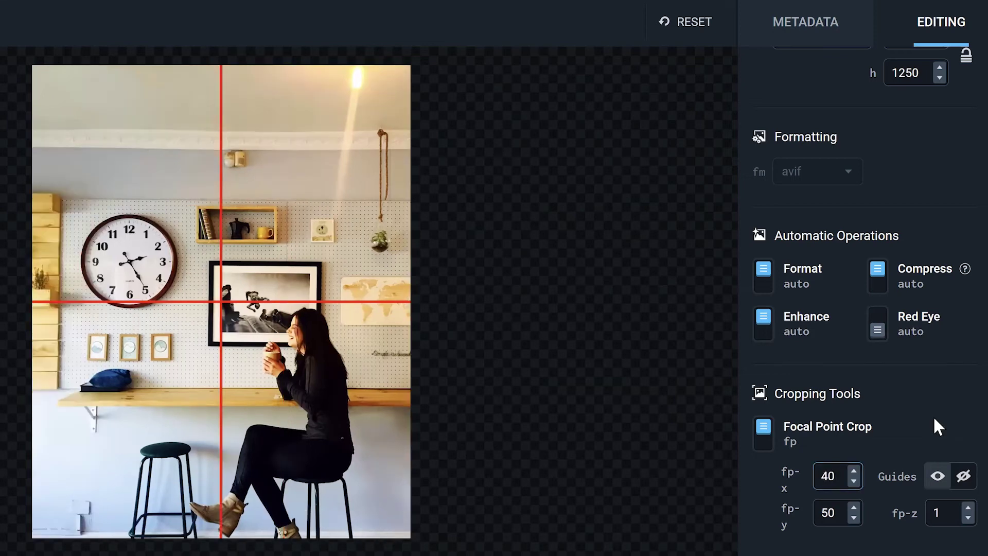
click(945, 411)
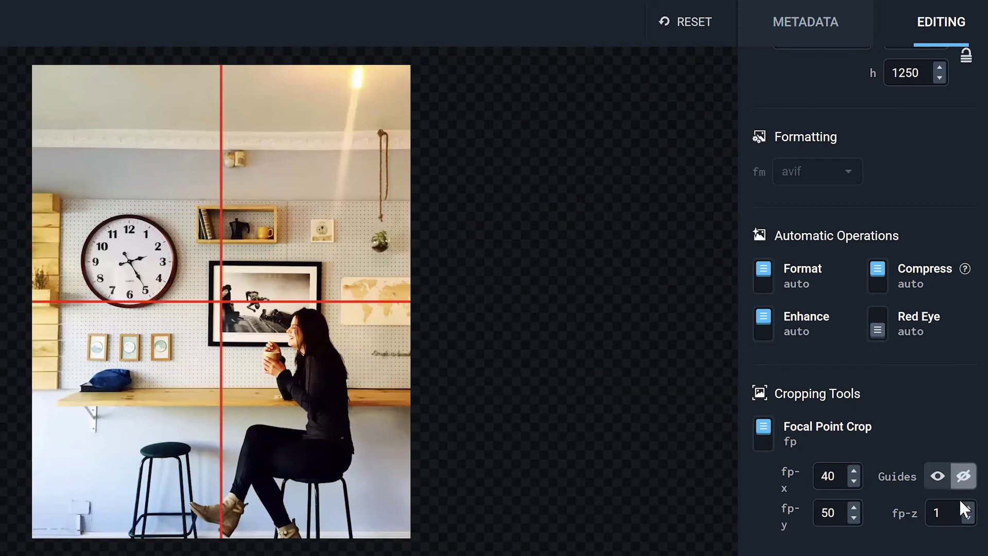
click(964, 476)
click(947, 512)
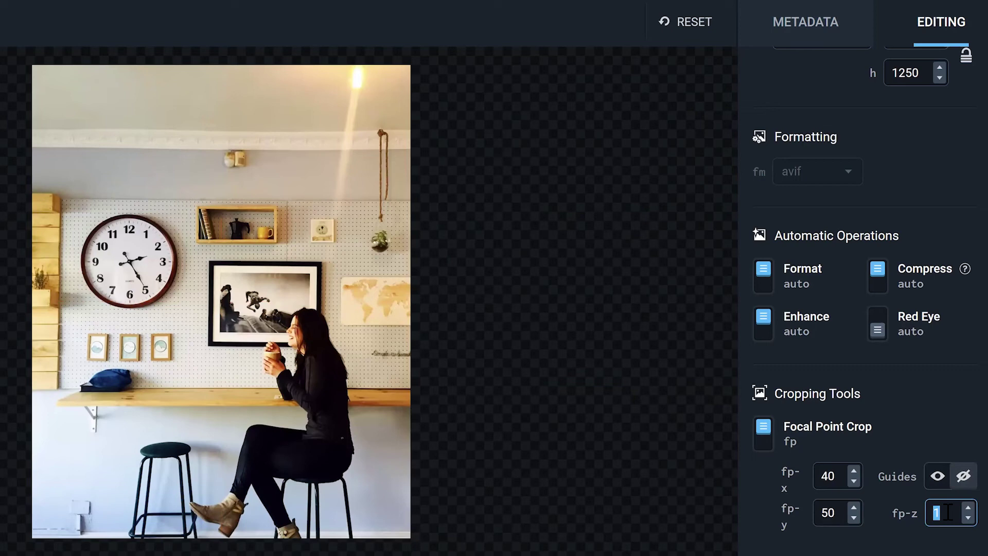
text(1.2)
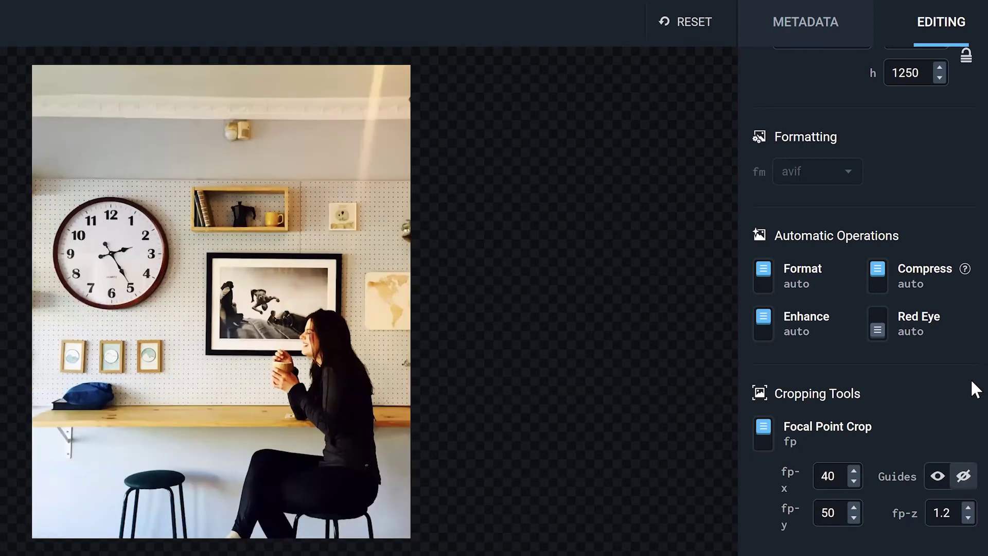
click(834, 514)
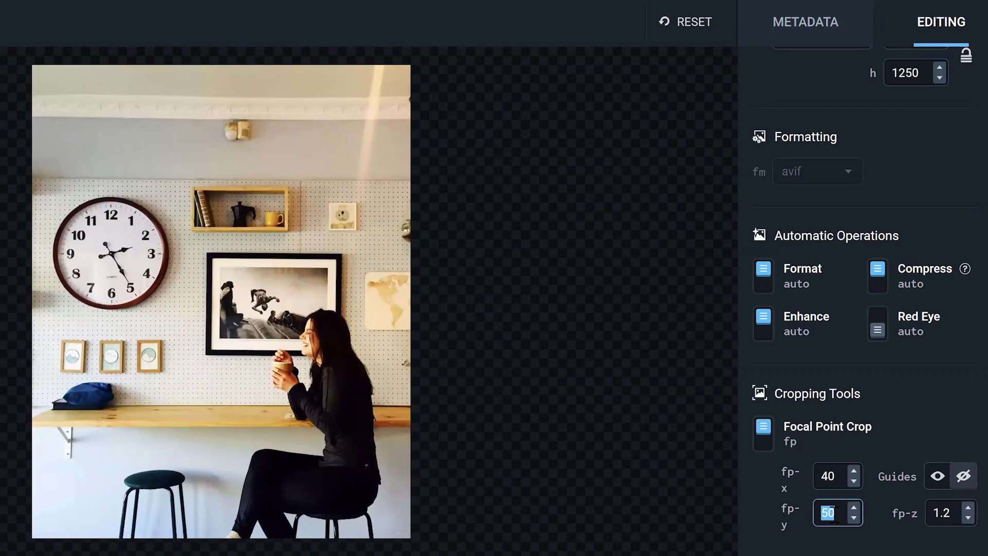
text(100)
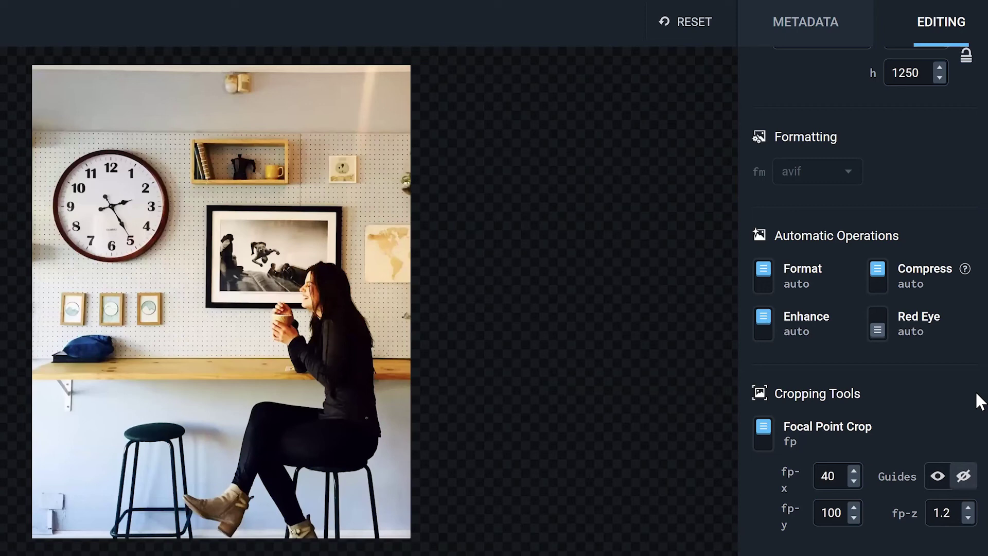
Switch the output from automatic format to jpg and download it as bar-seats (2).jpg.
click(765, 286)
click(849, 174)
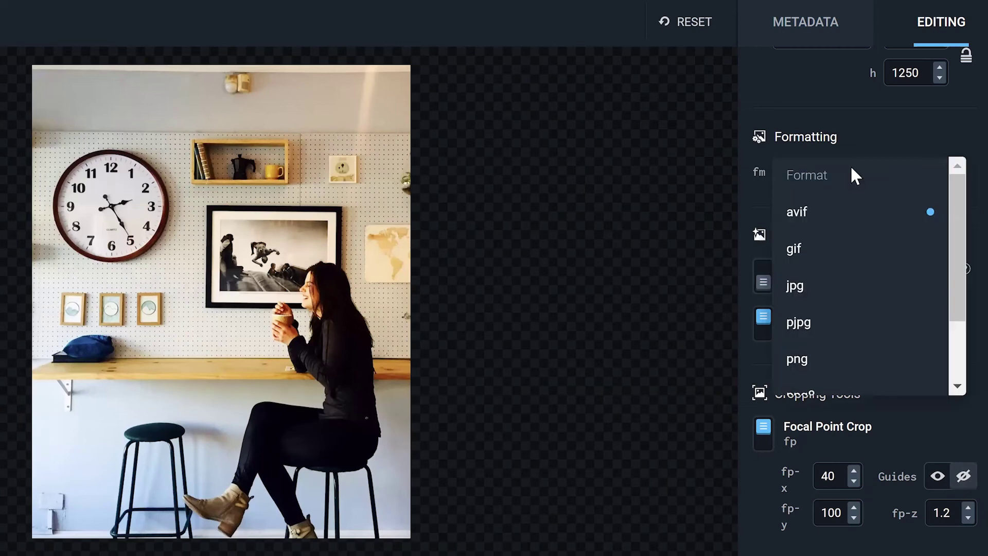
click(846, 285)
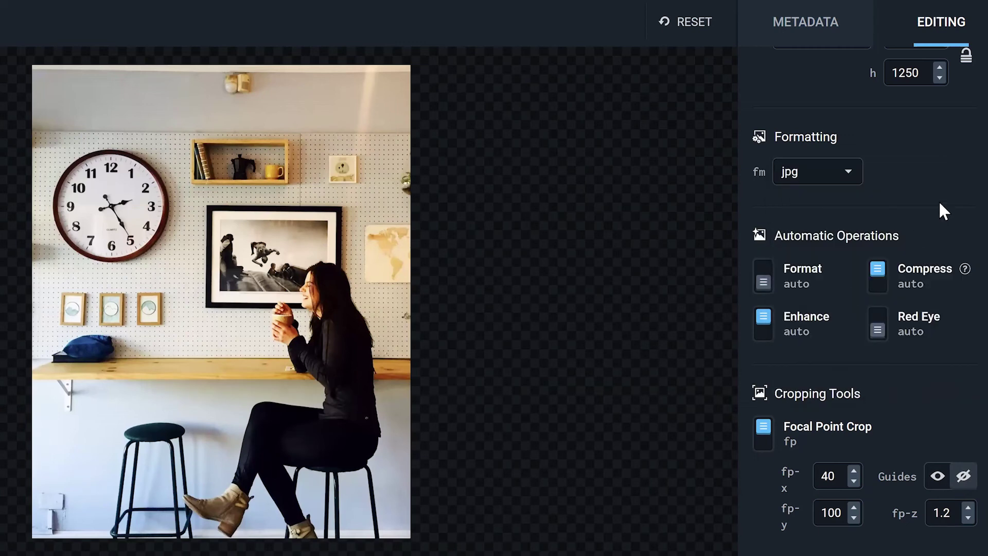
scroll(936, 188, up, 3)
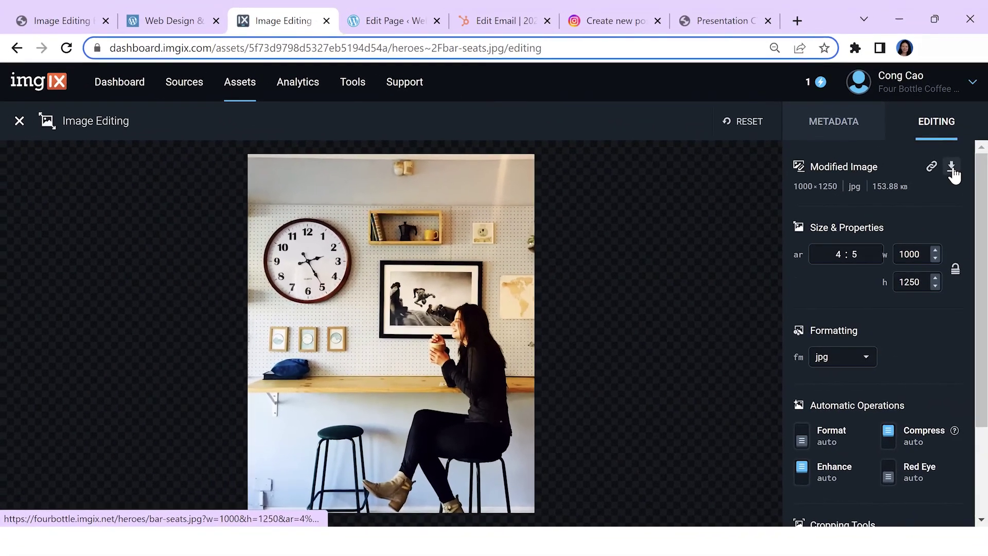
click(953, 175)
click(628, 11)
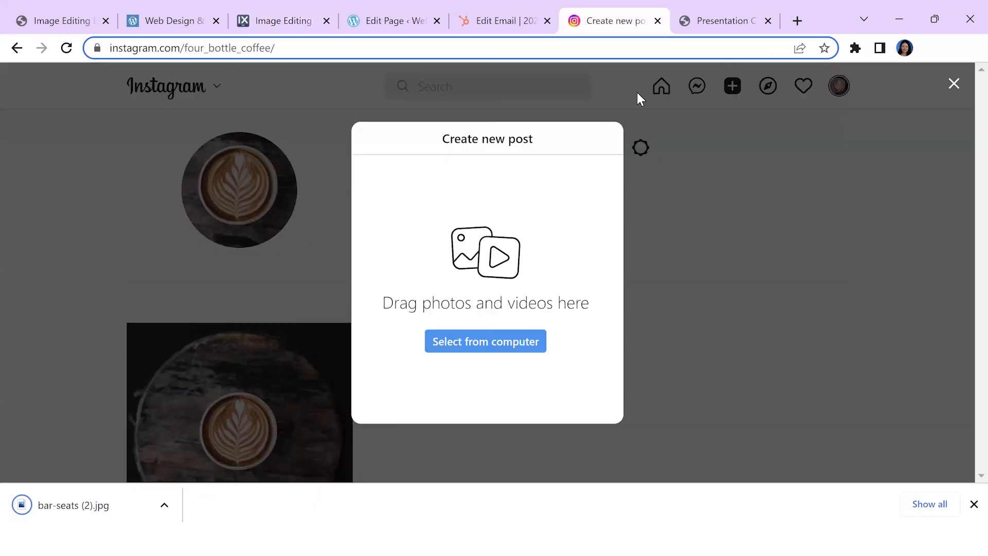
Load bar-seats (2).jpg from Downloads into the new Instagram post and crop it to 4:5.
click(504, 342)
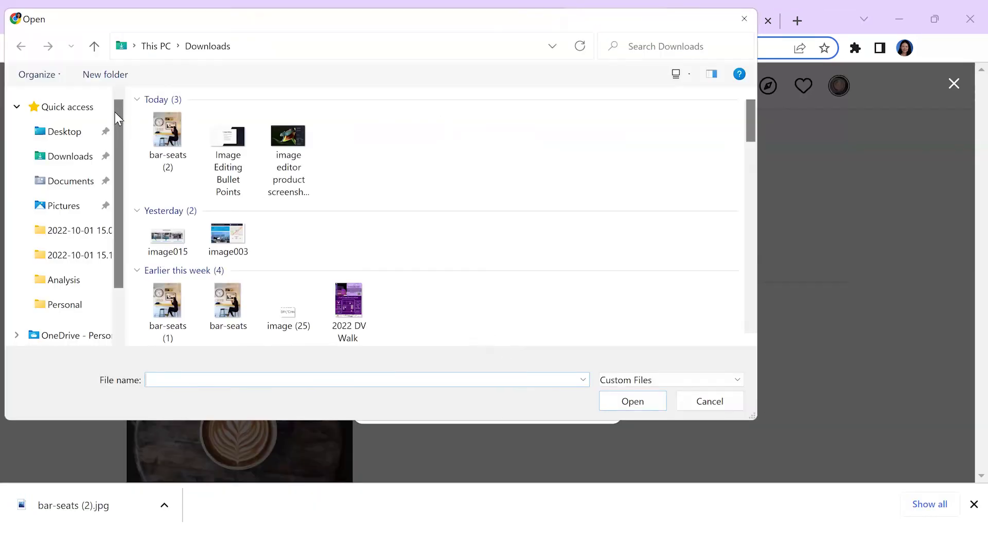
double_click(159, 128)
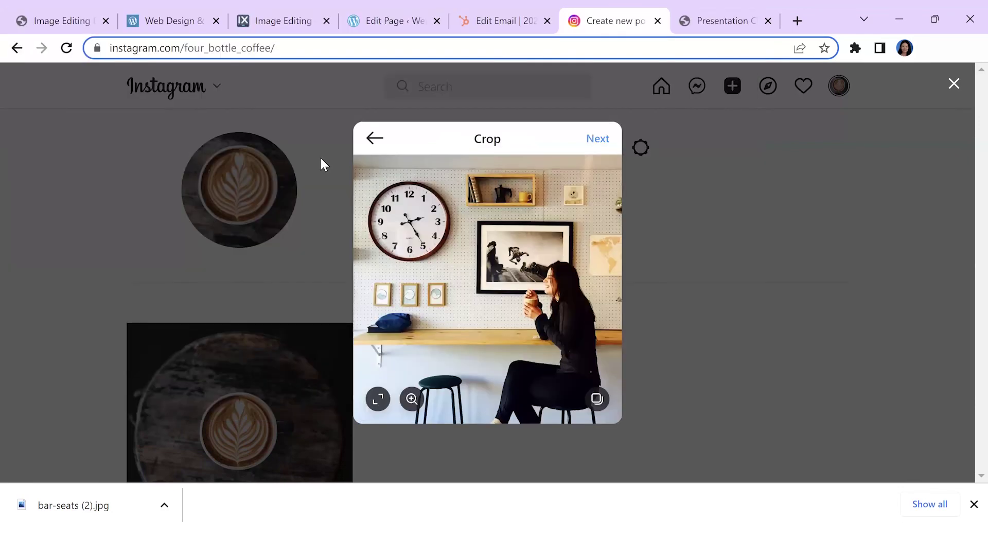
click(383, 412)
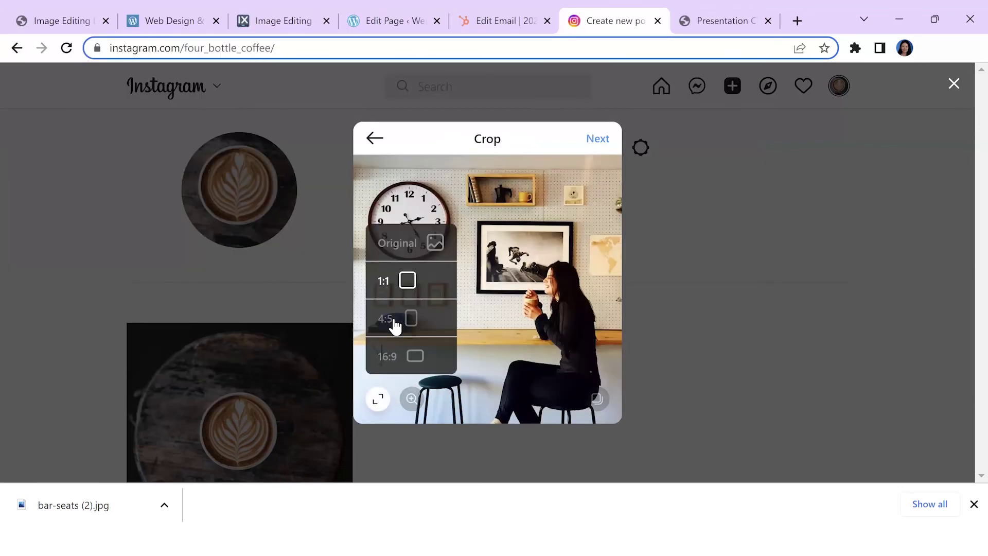
click(392, 320)
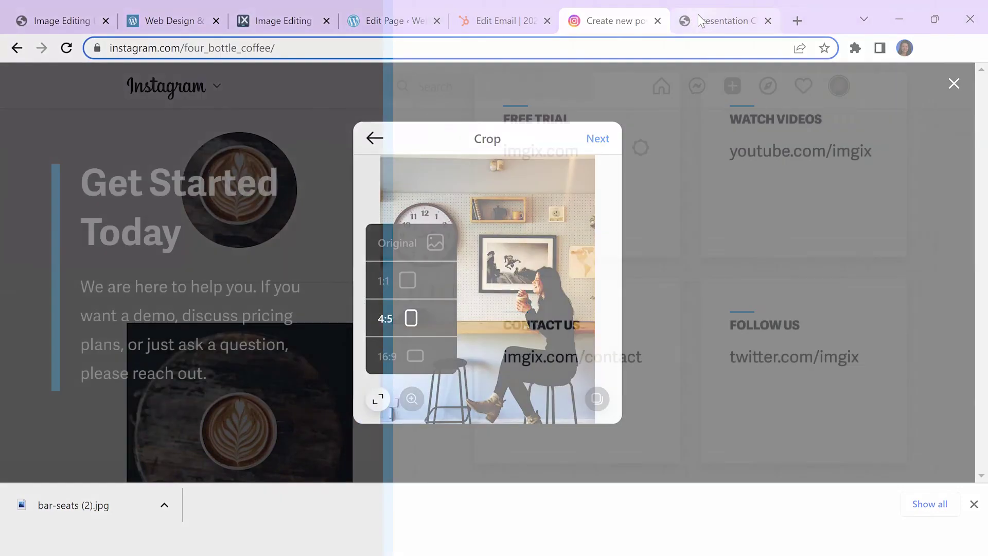